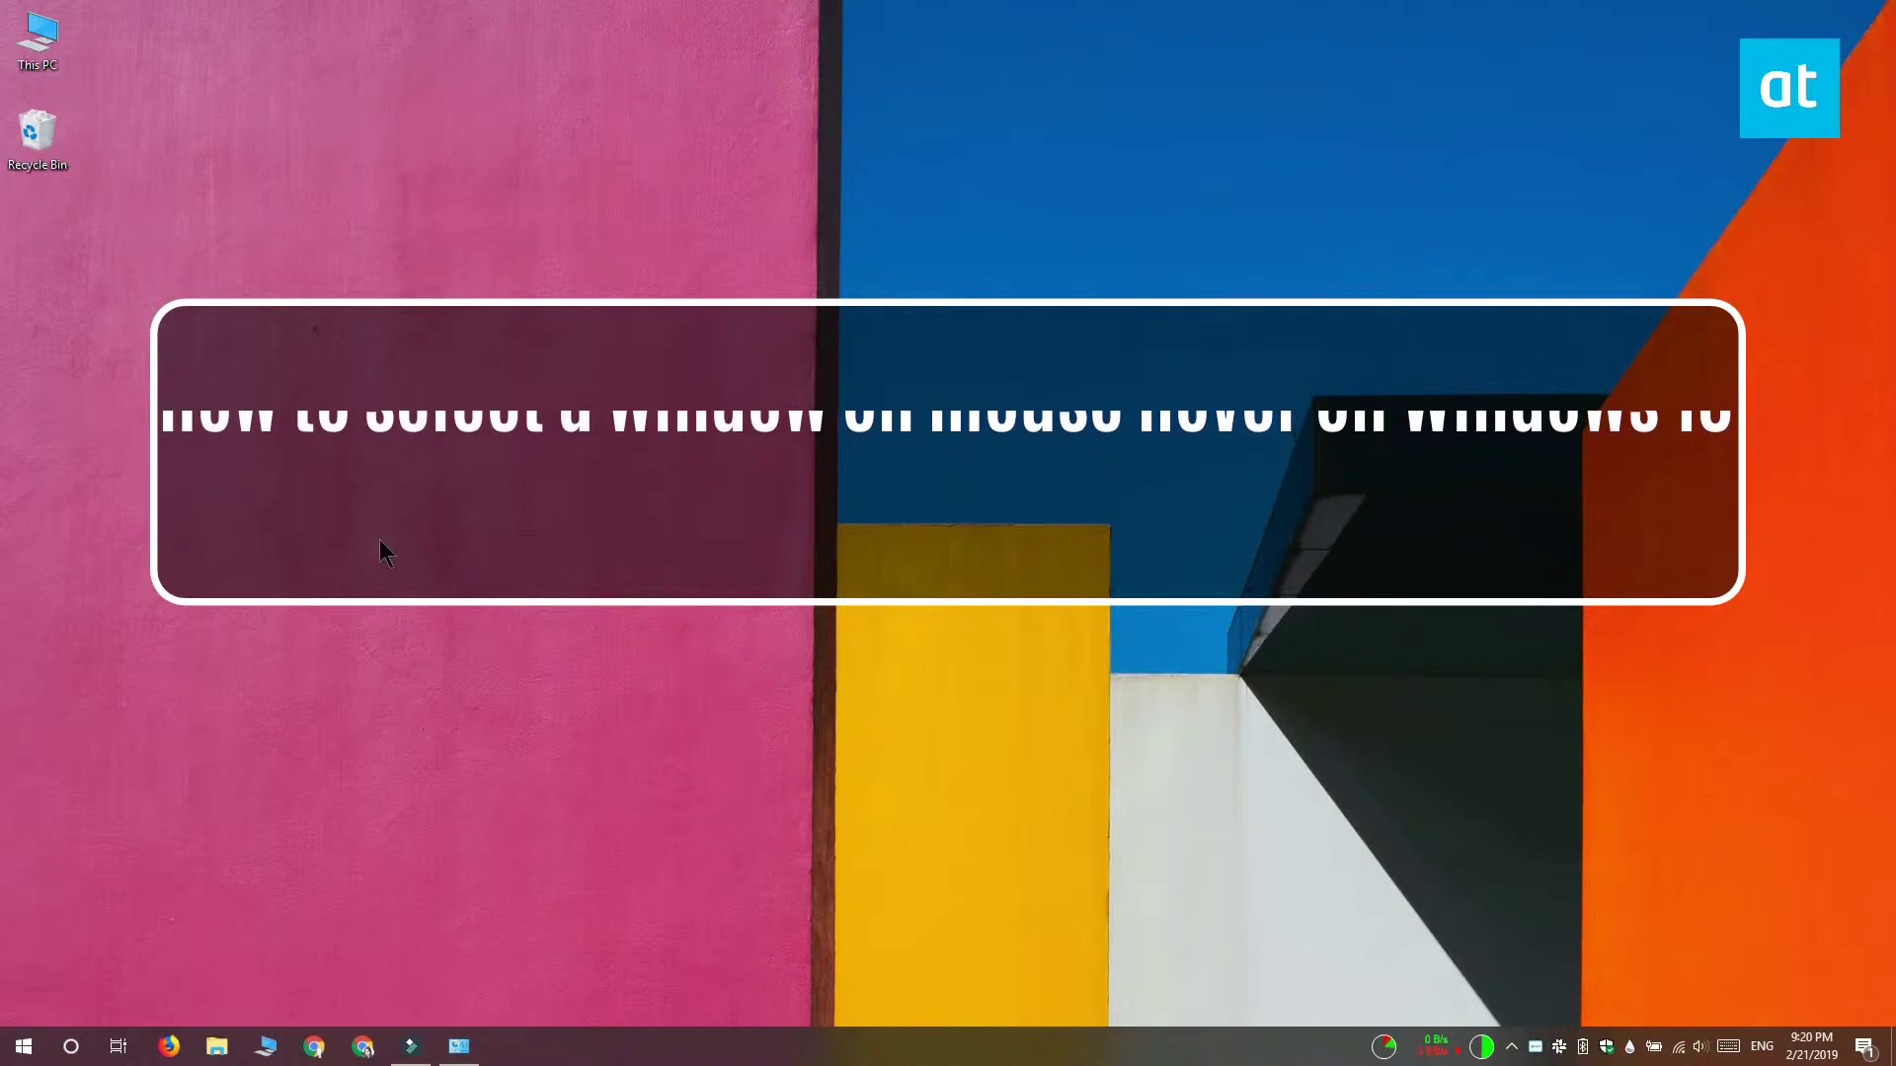
Launch Control Panel from the Start menu and go to its Ease of Access category
left_click(24, 1046)
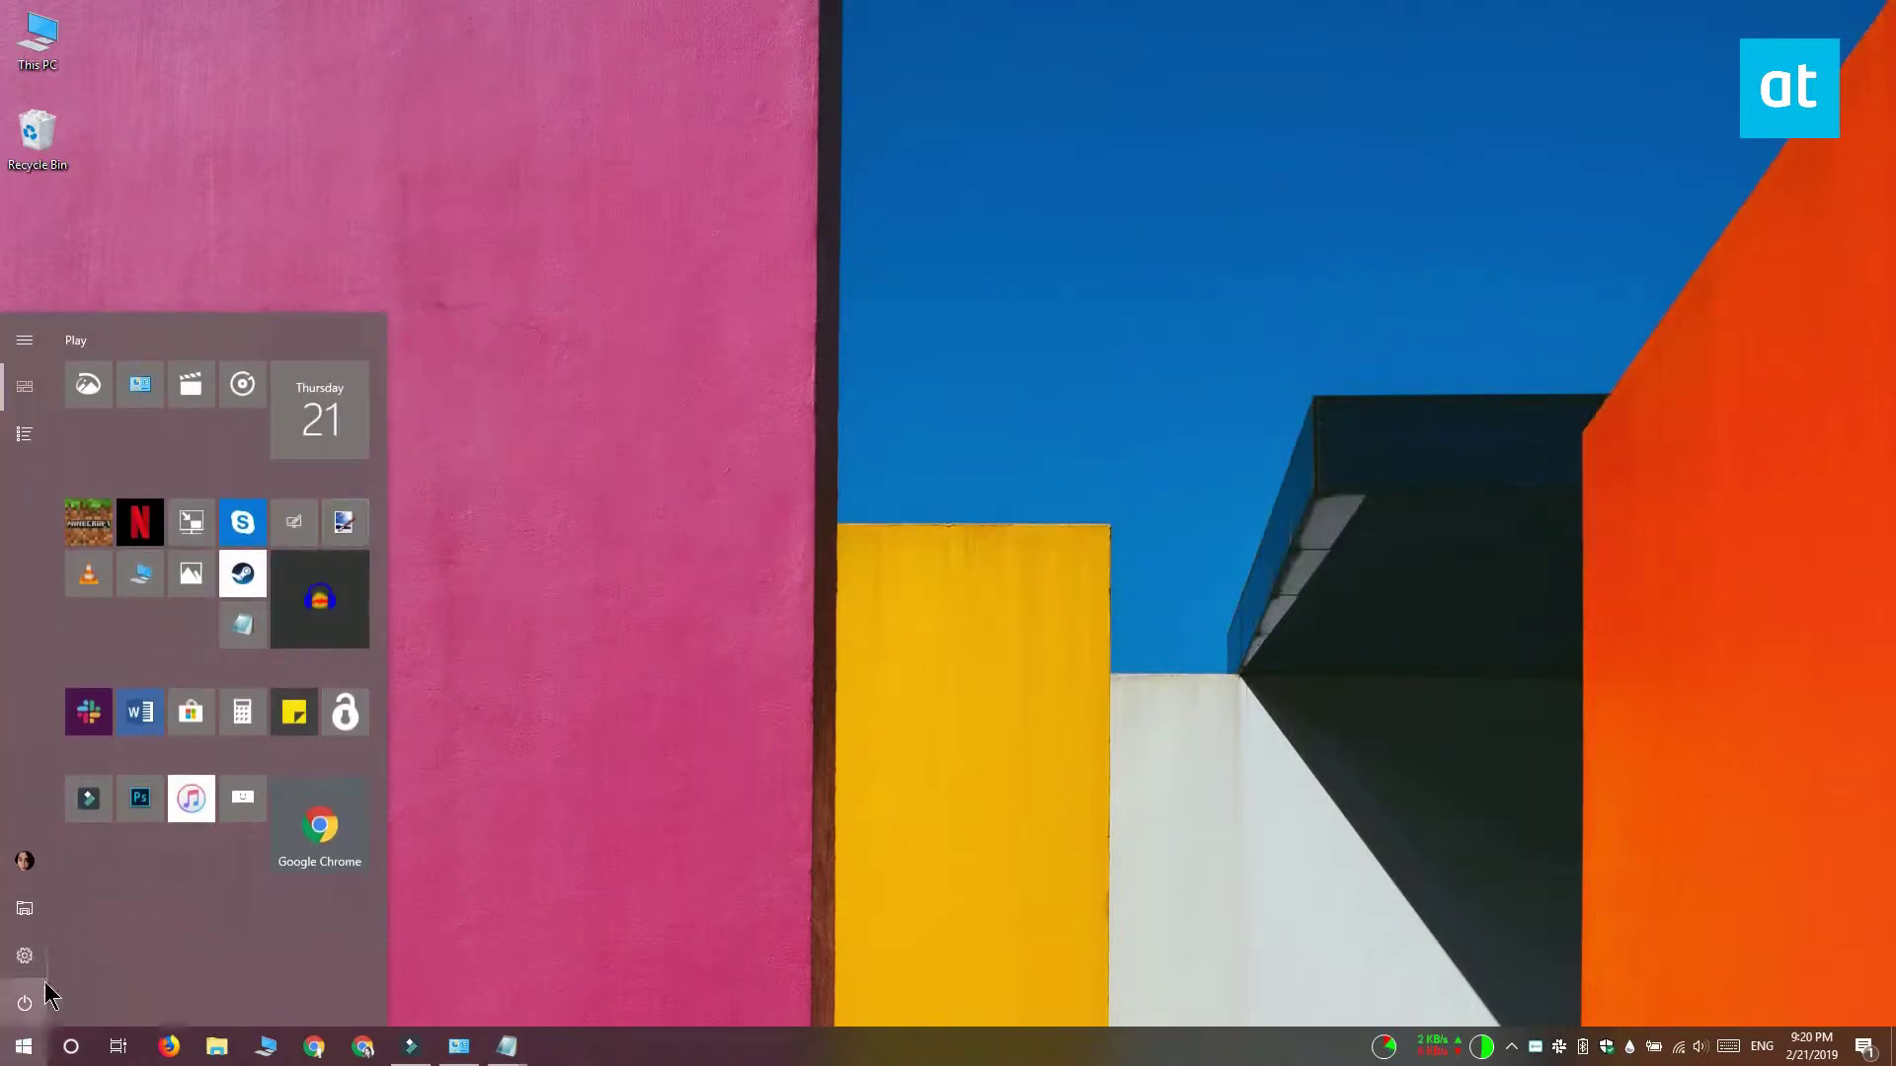
left_click(136, 405)
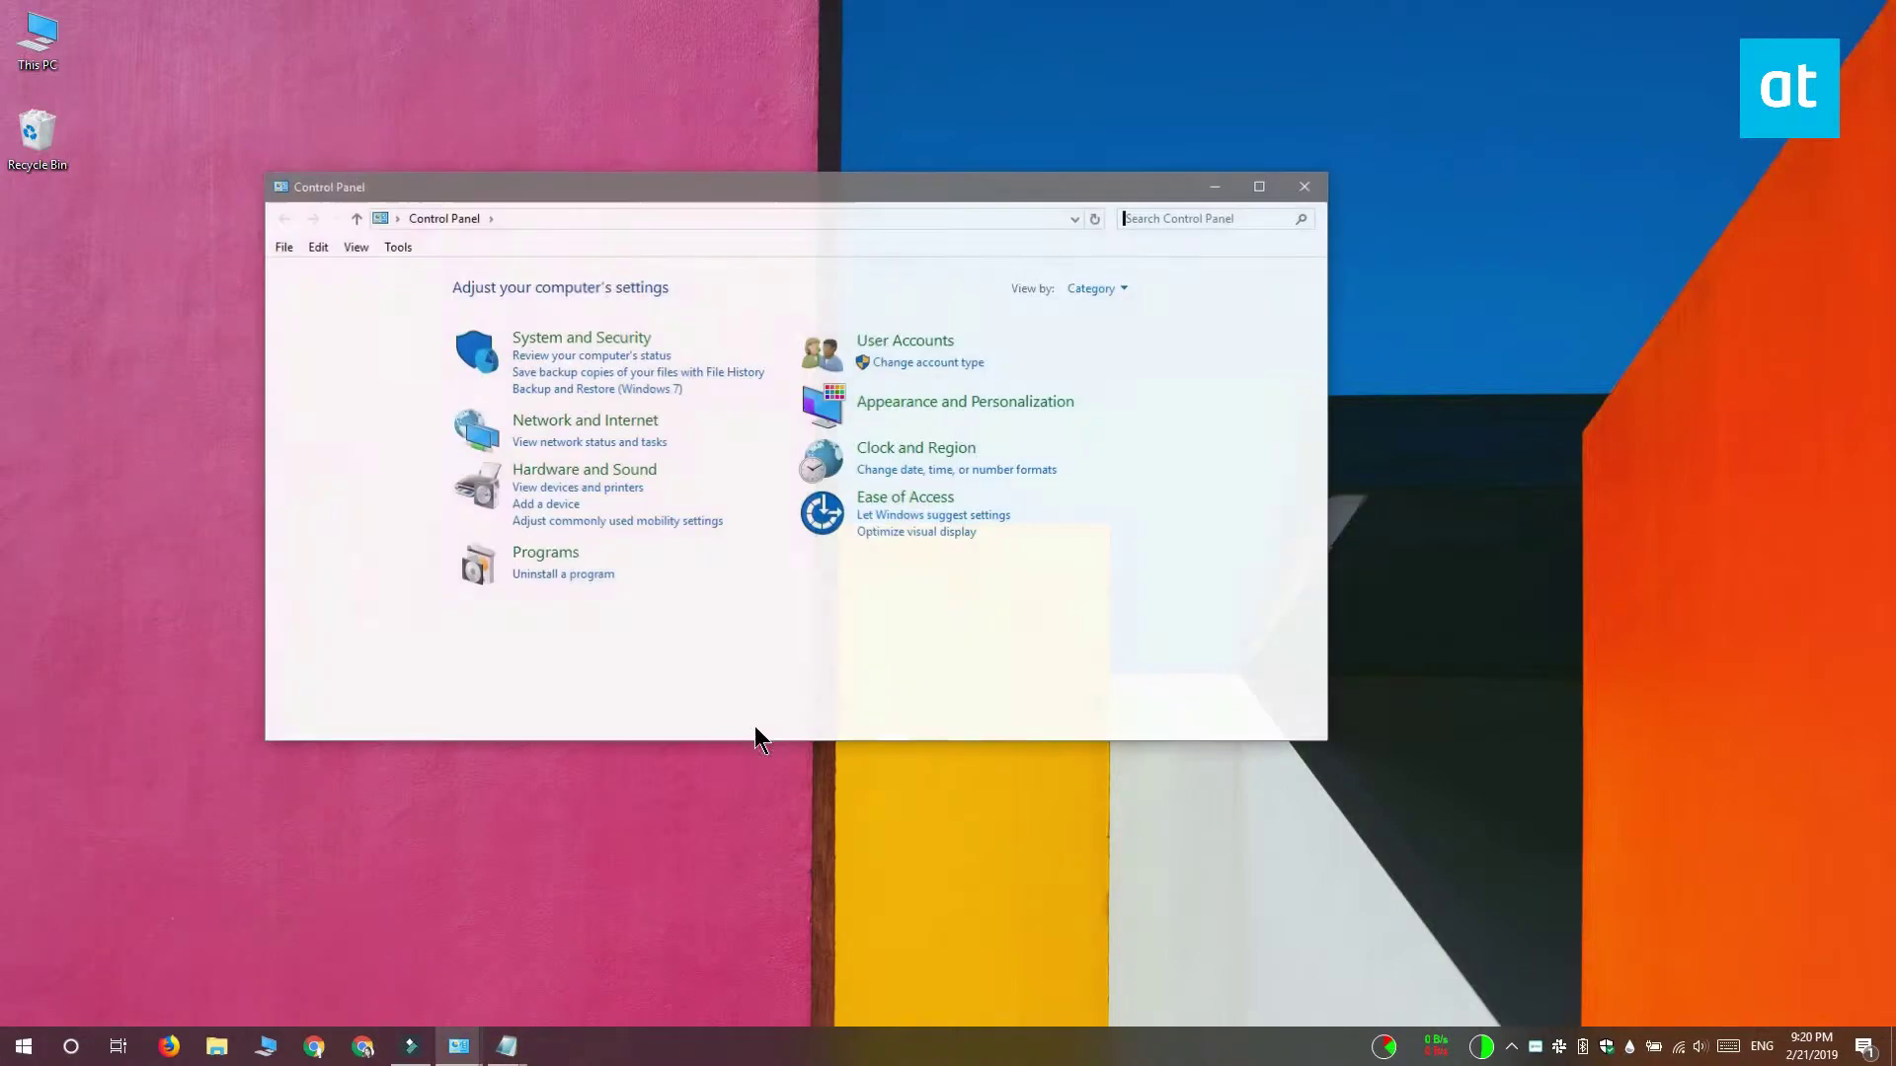
left_click(919, 497)
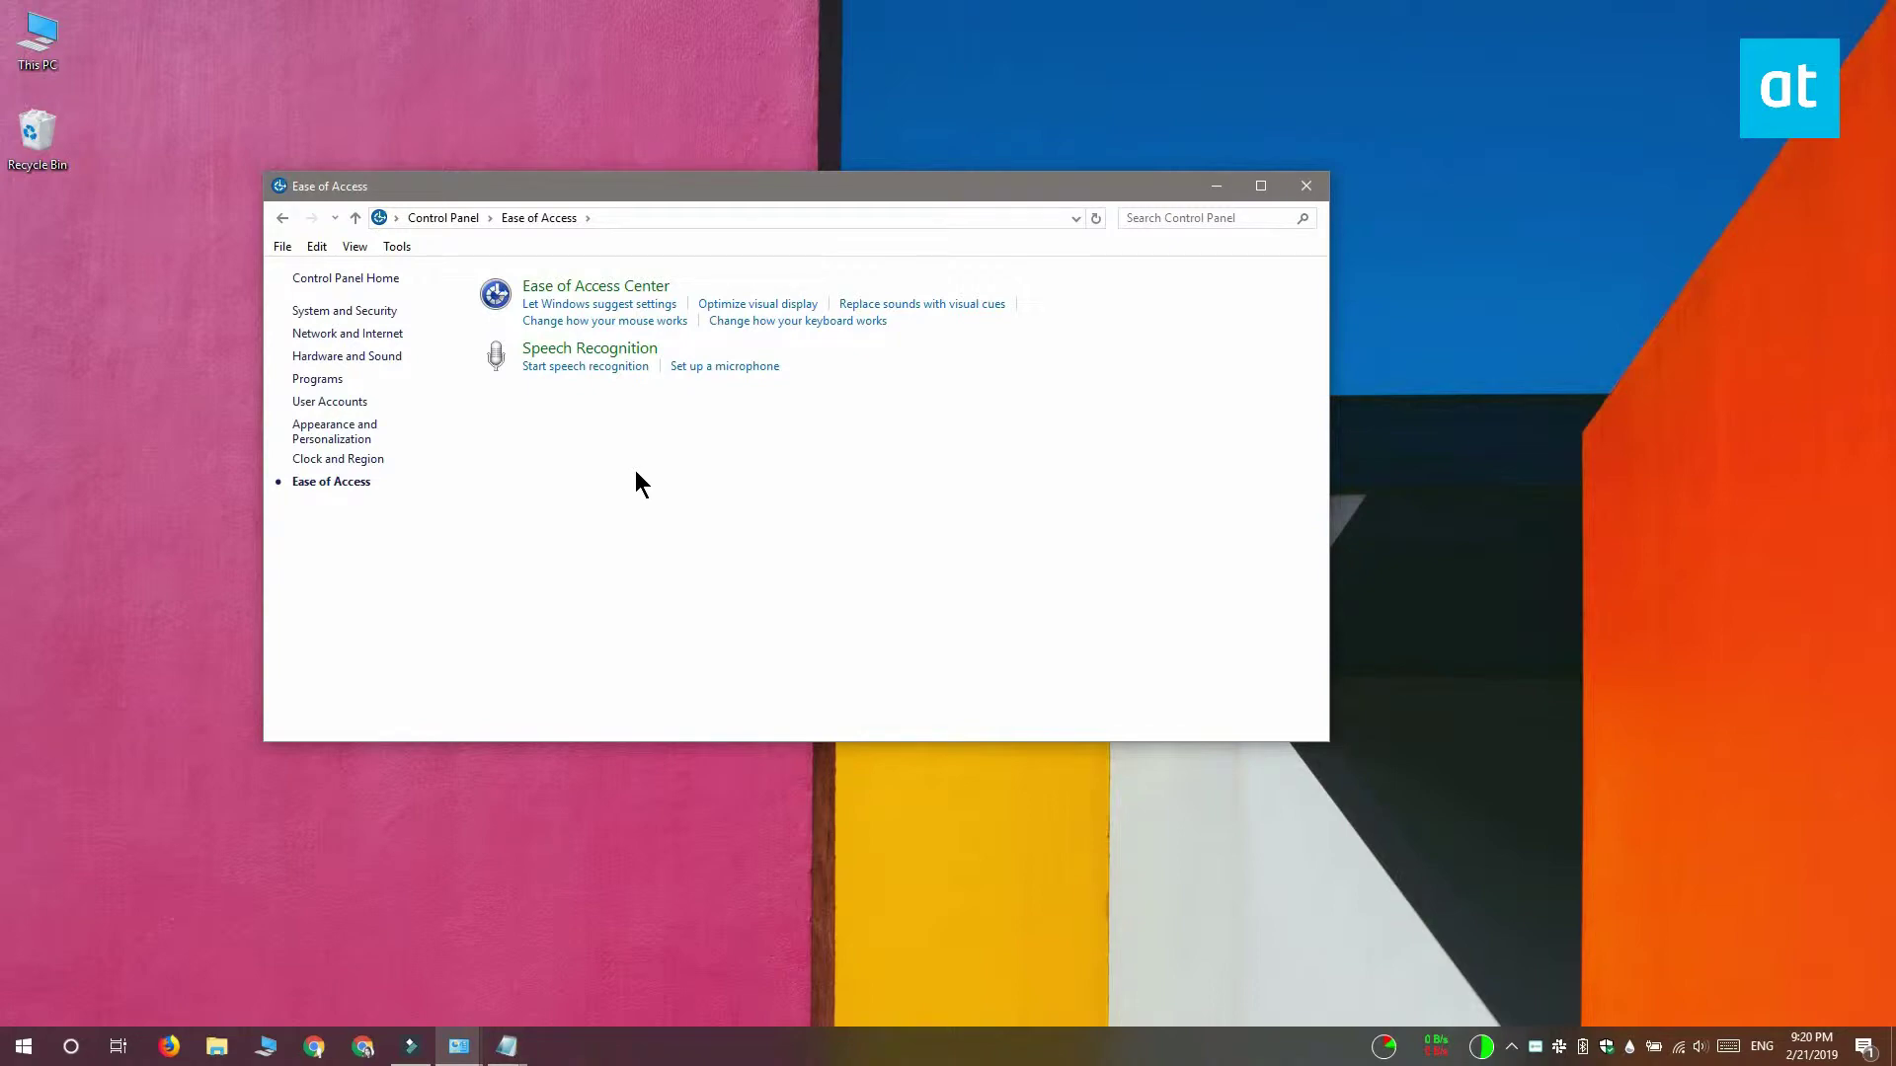
Under 'Make the mouse easier to use', enable 'Activate a window by hovering over it with the mouse' and confirm with OK
left_click(628, 322)
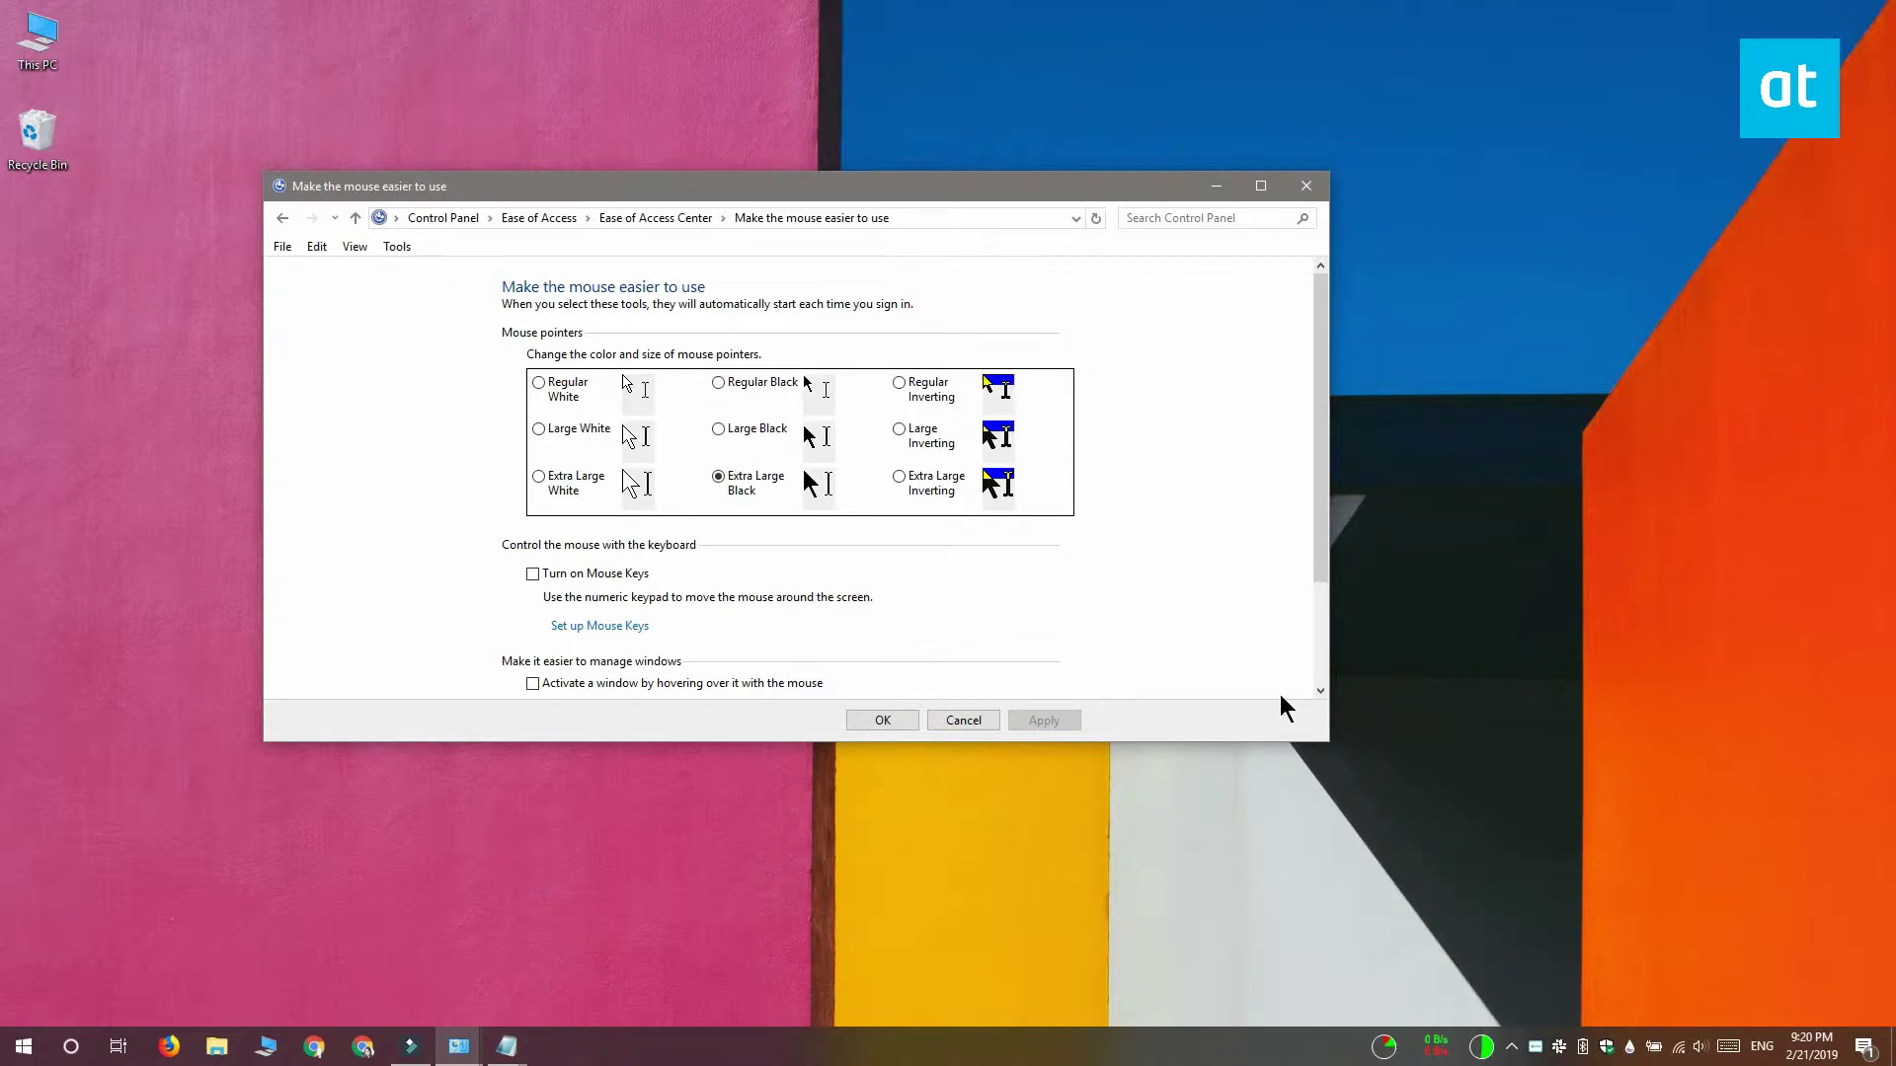
scroll(1208, 674, "down", 1)
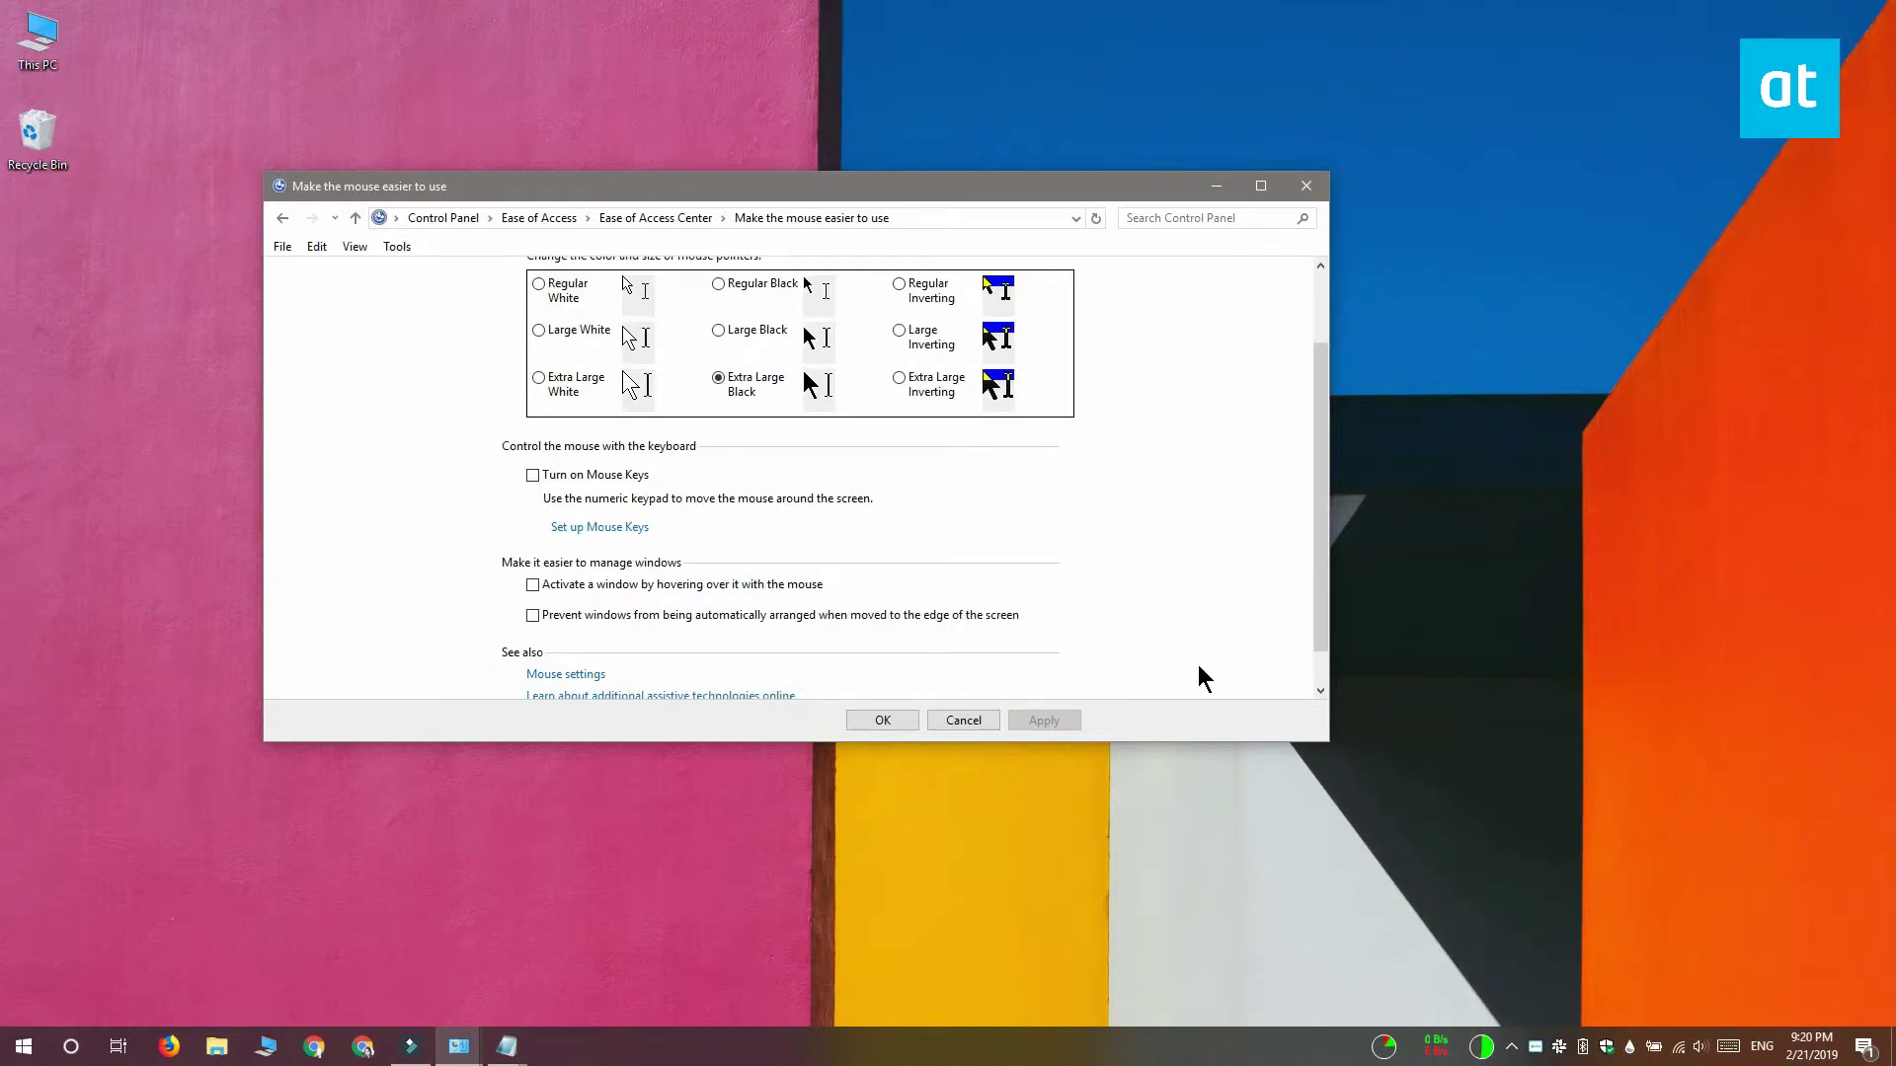
left_click(533, 586)
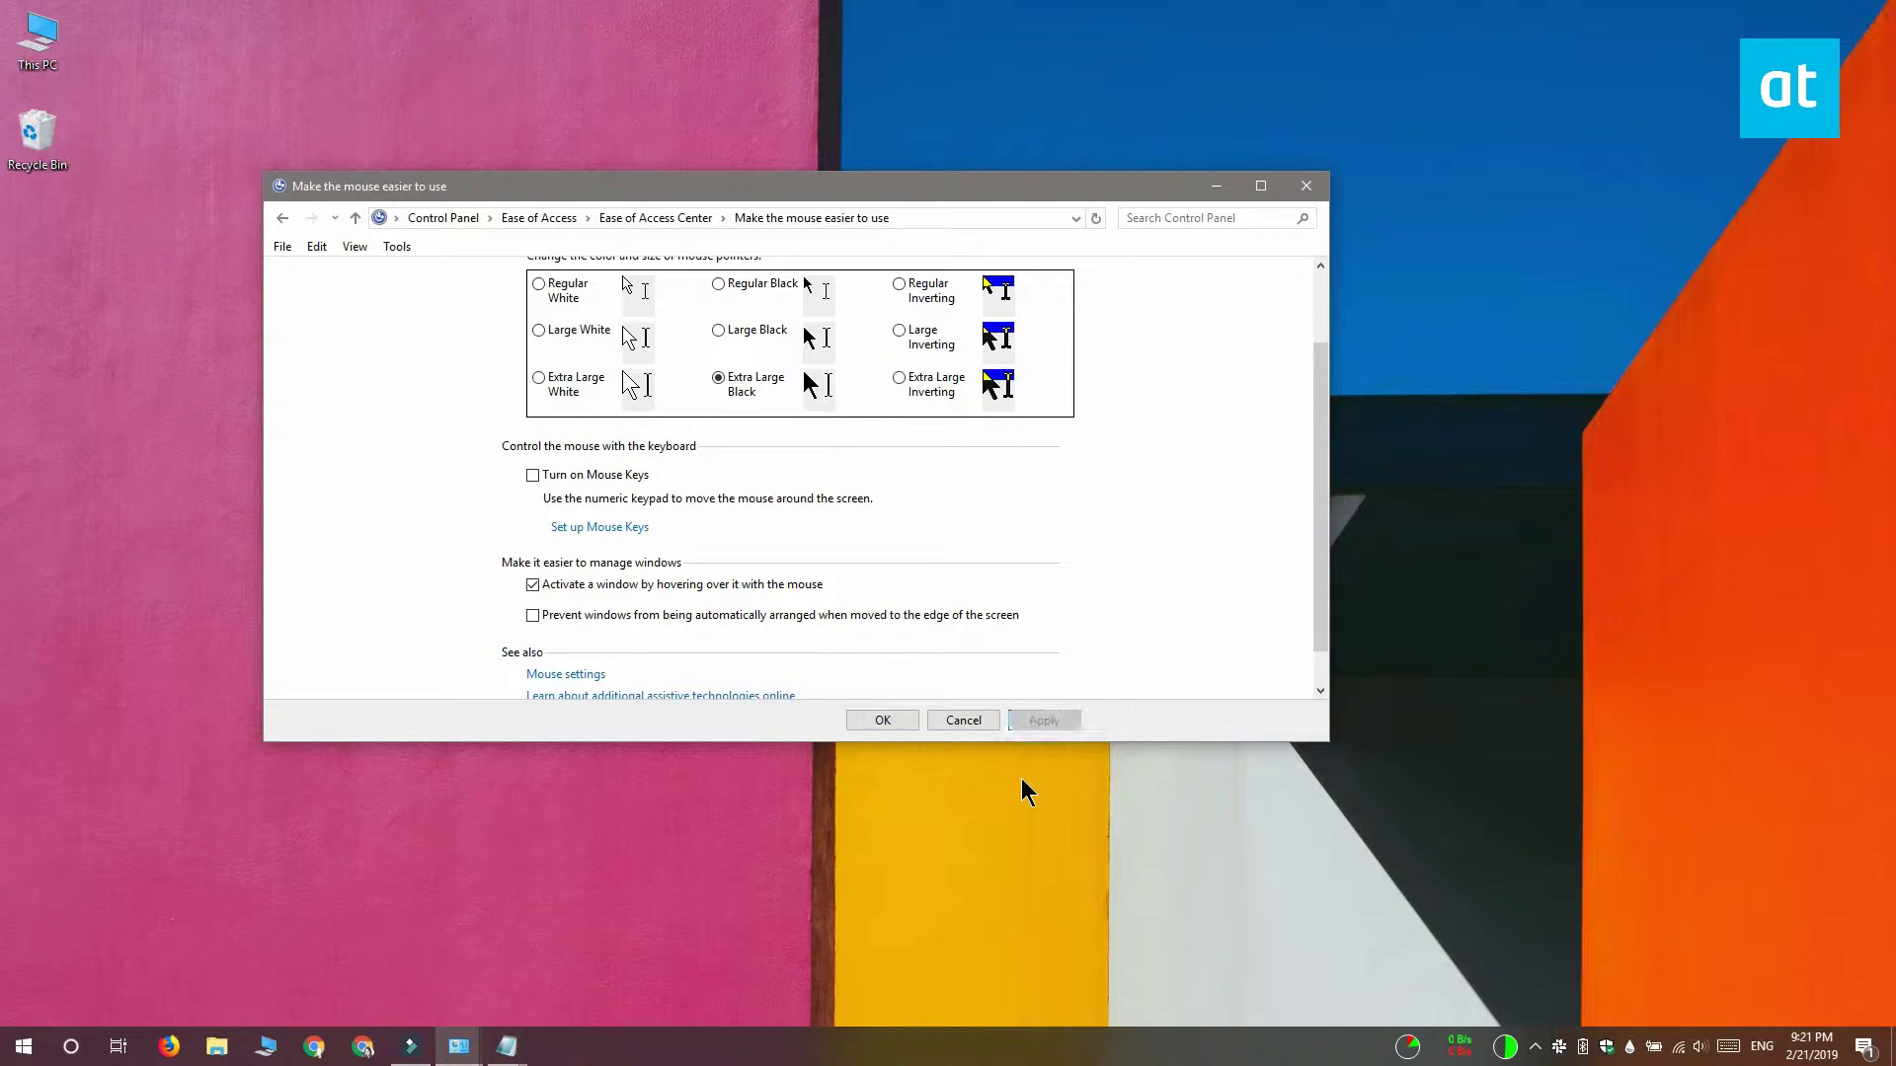
left_click(883, 720)
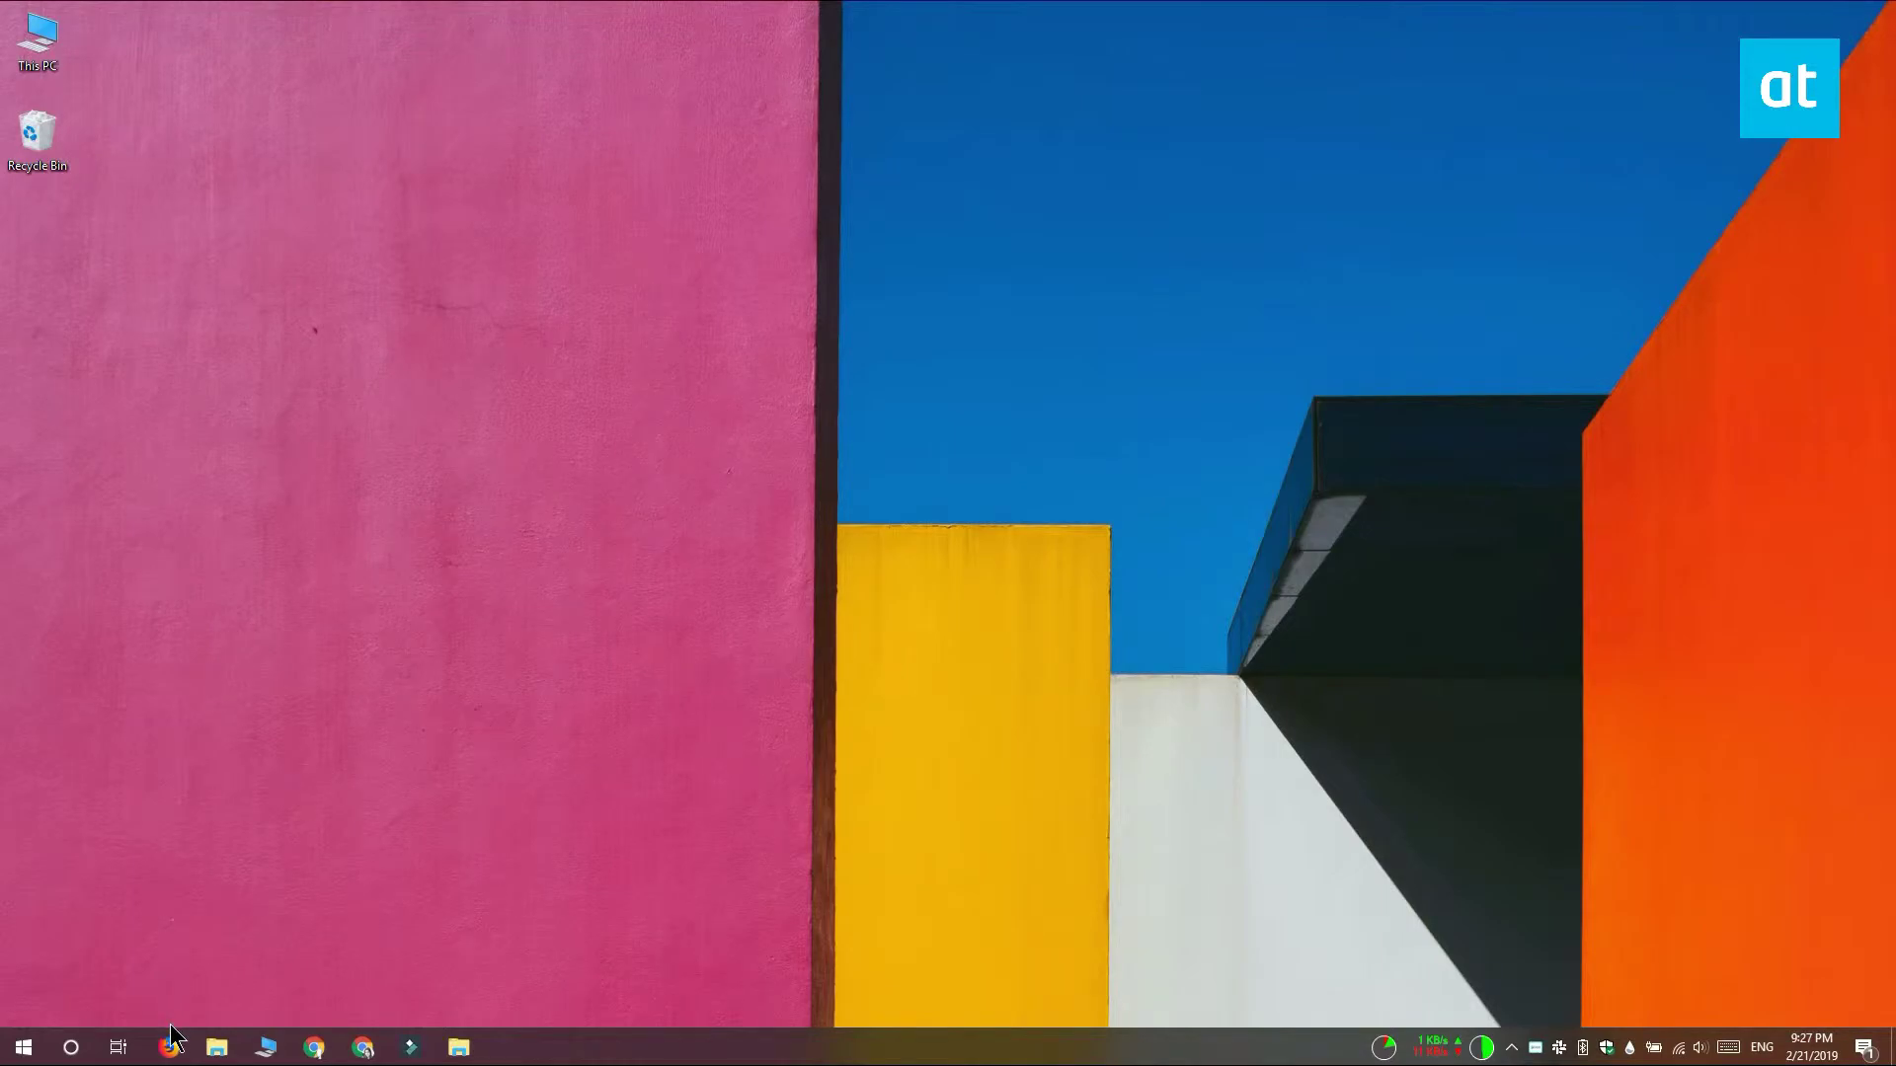
Snap a Firefox window to the left half and This PC to the right half
left_click(171, 1040)
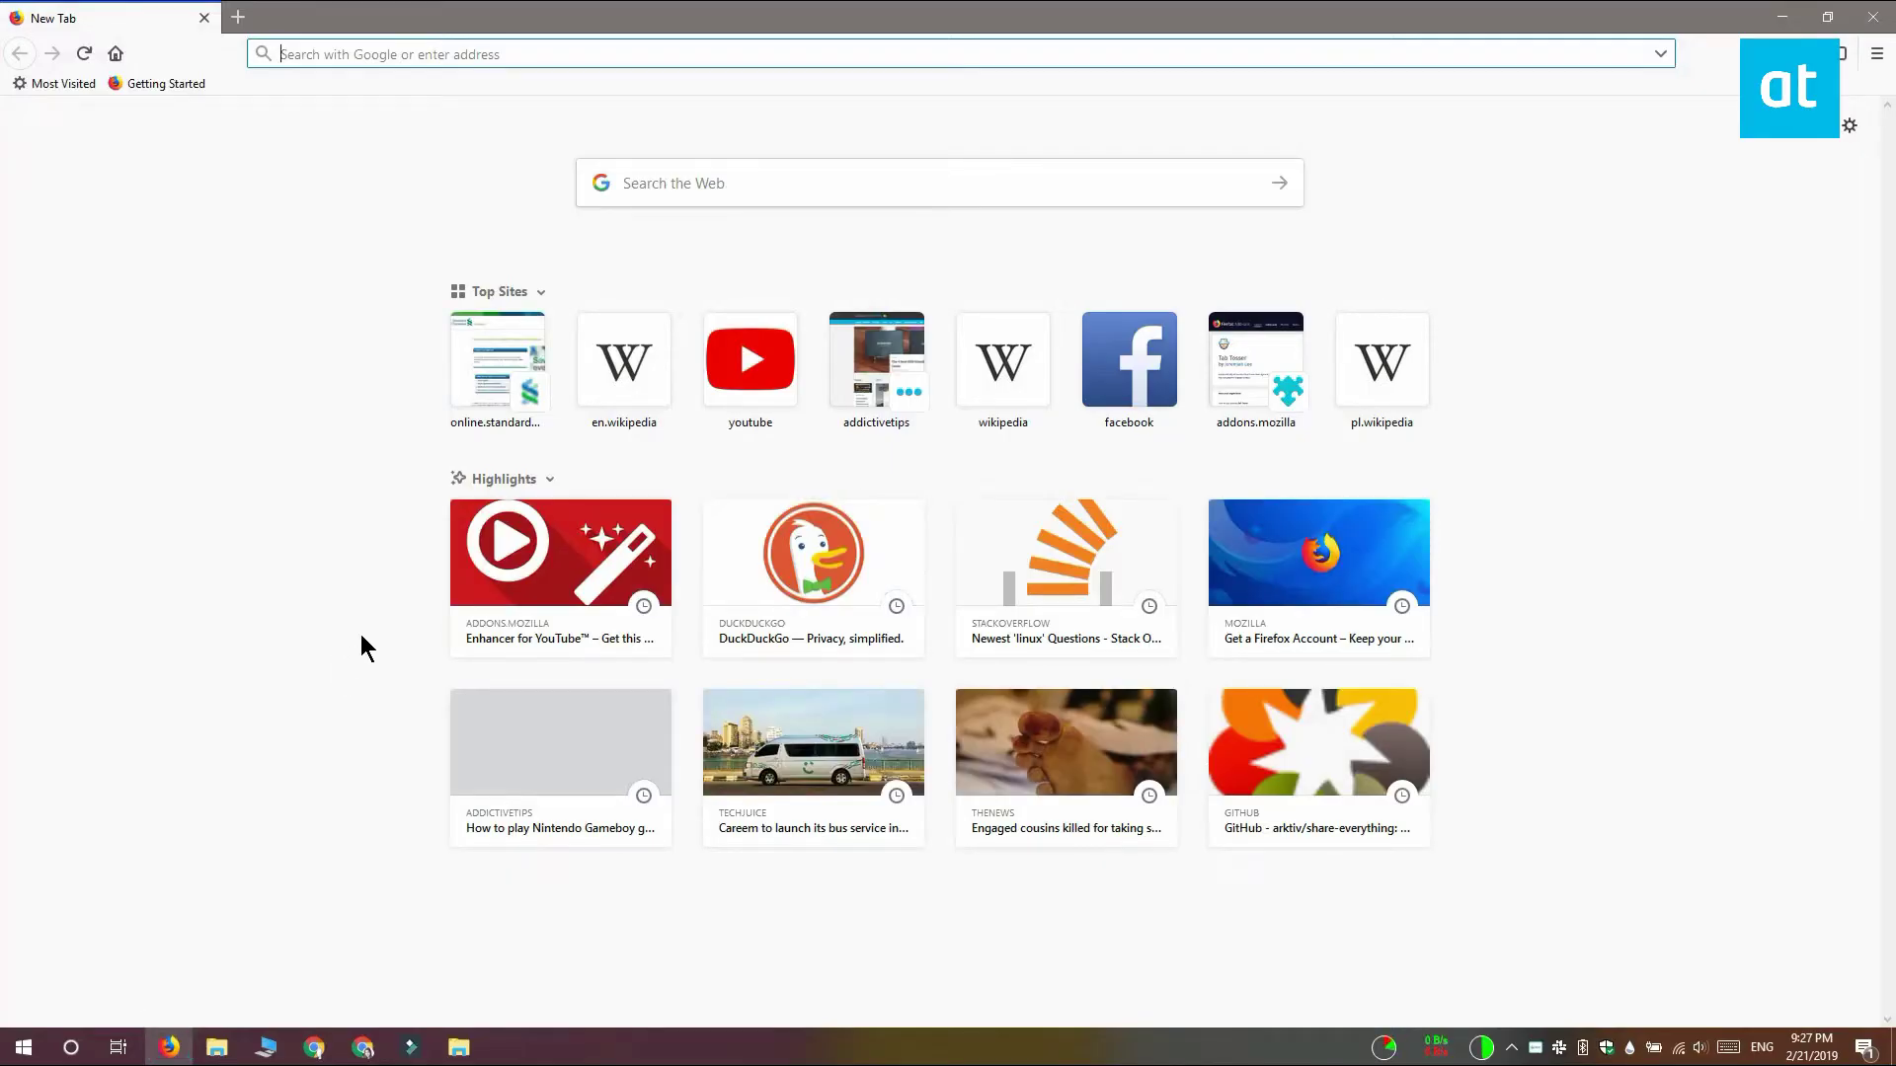
key("super+Left")
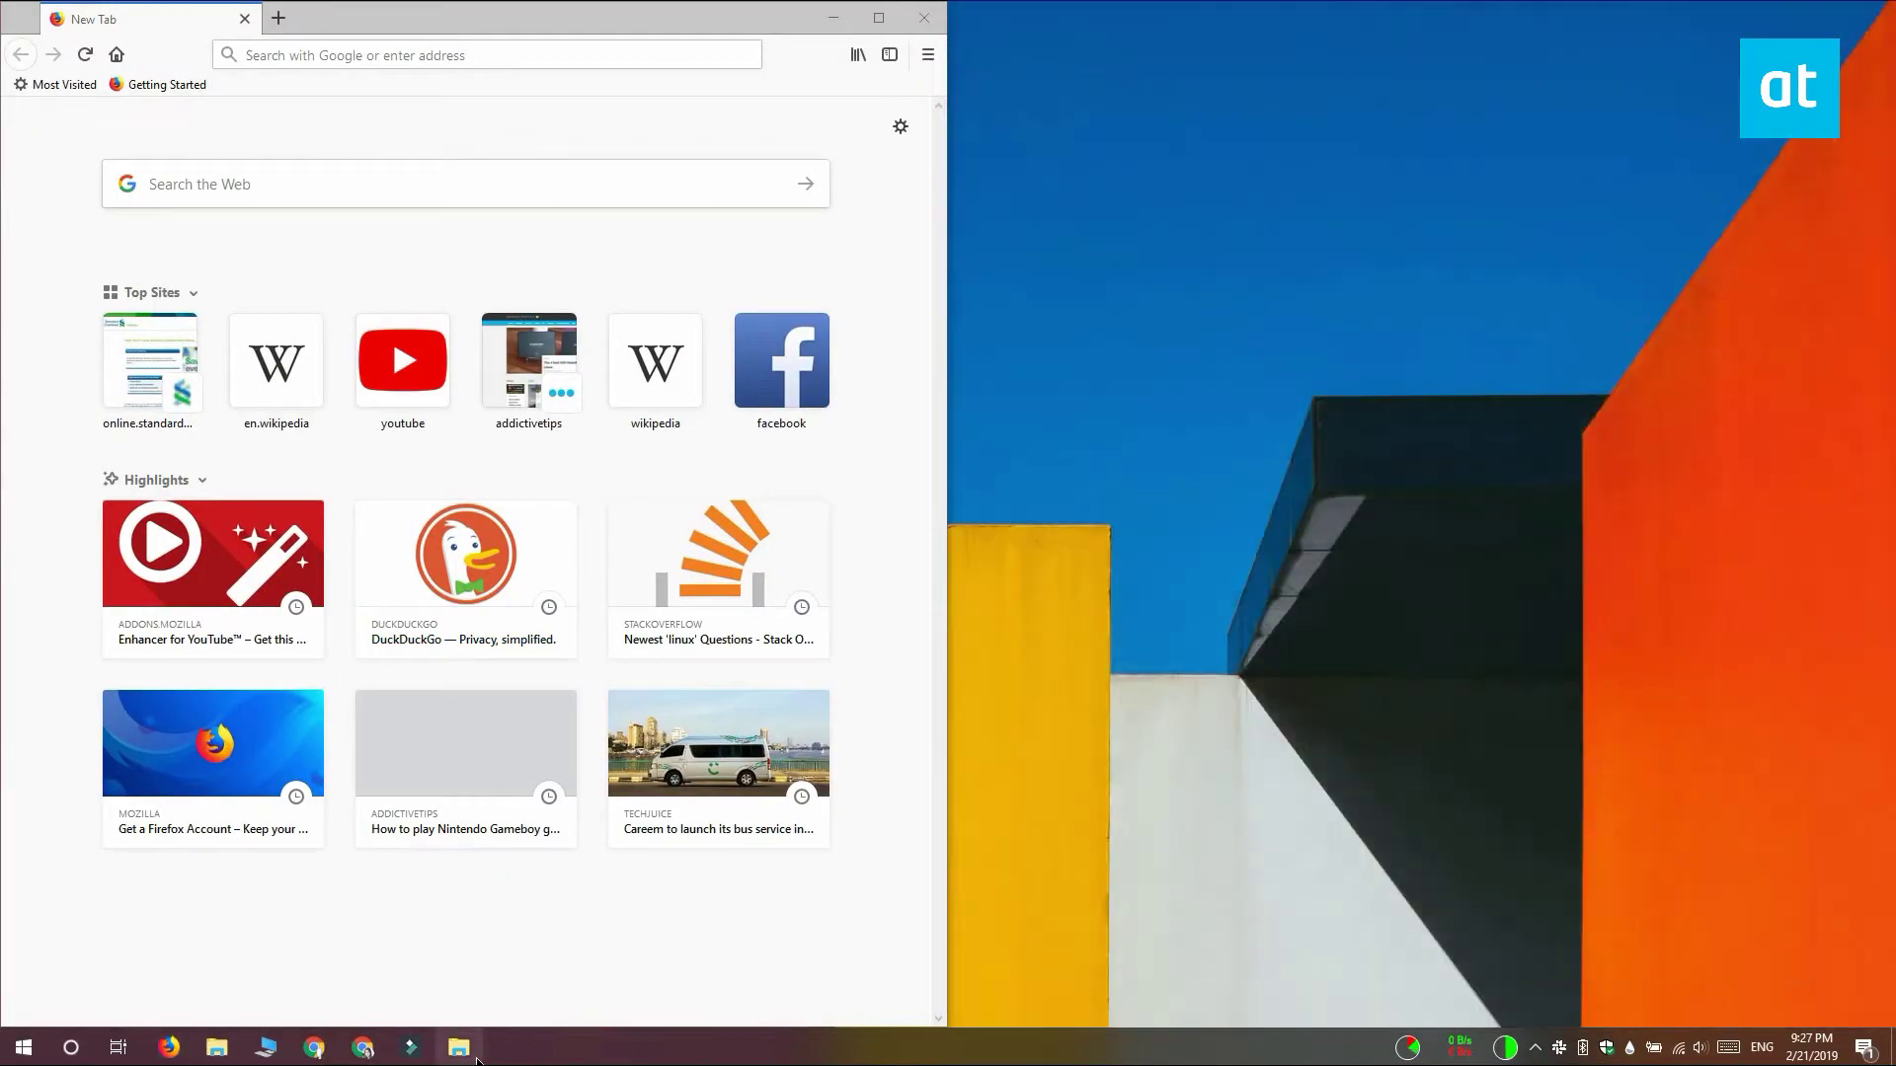
left_click(459, 1046)
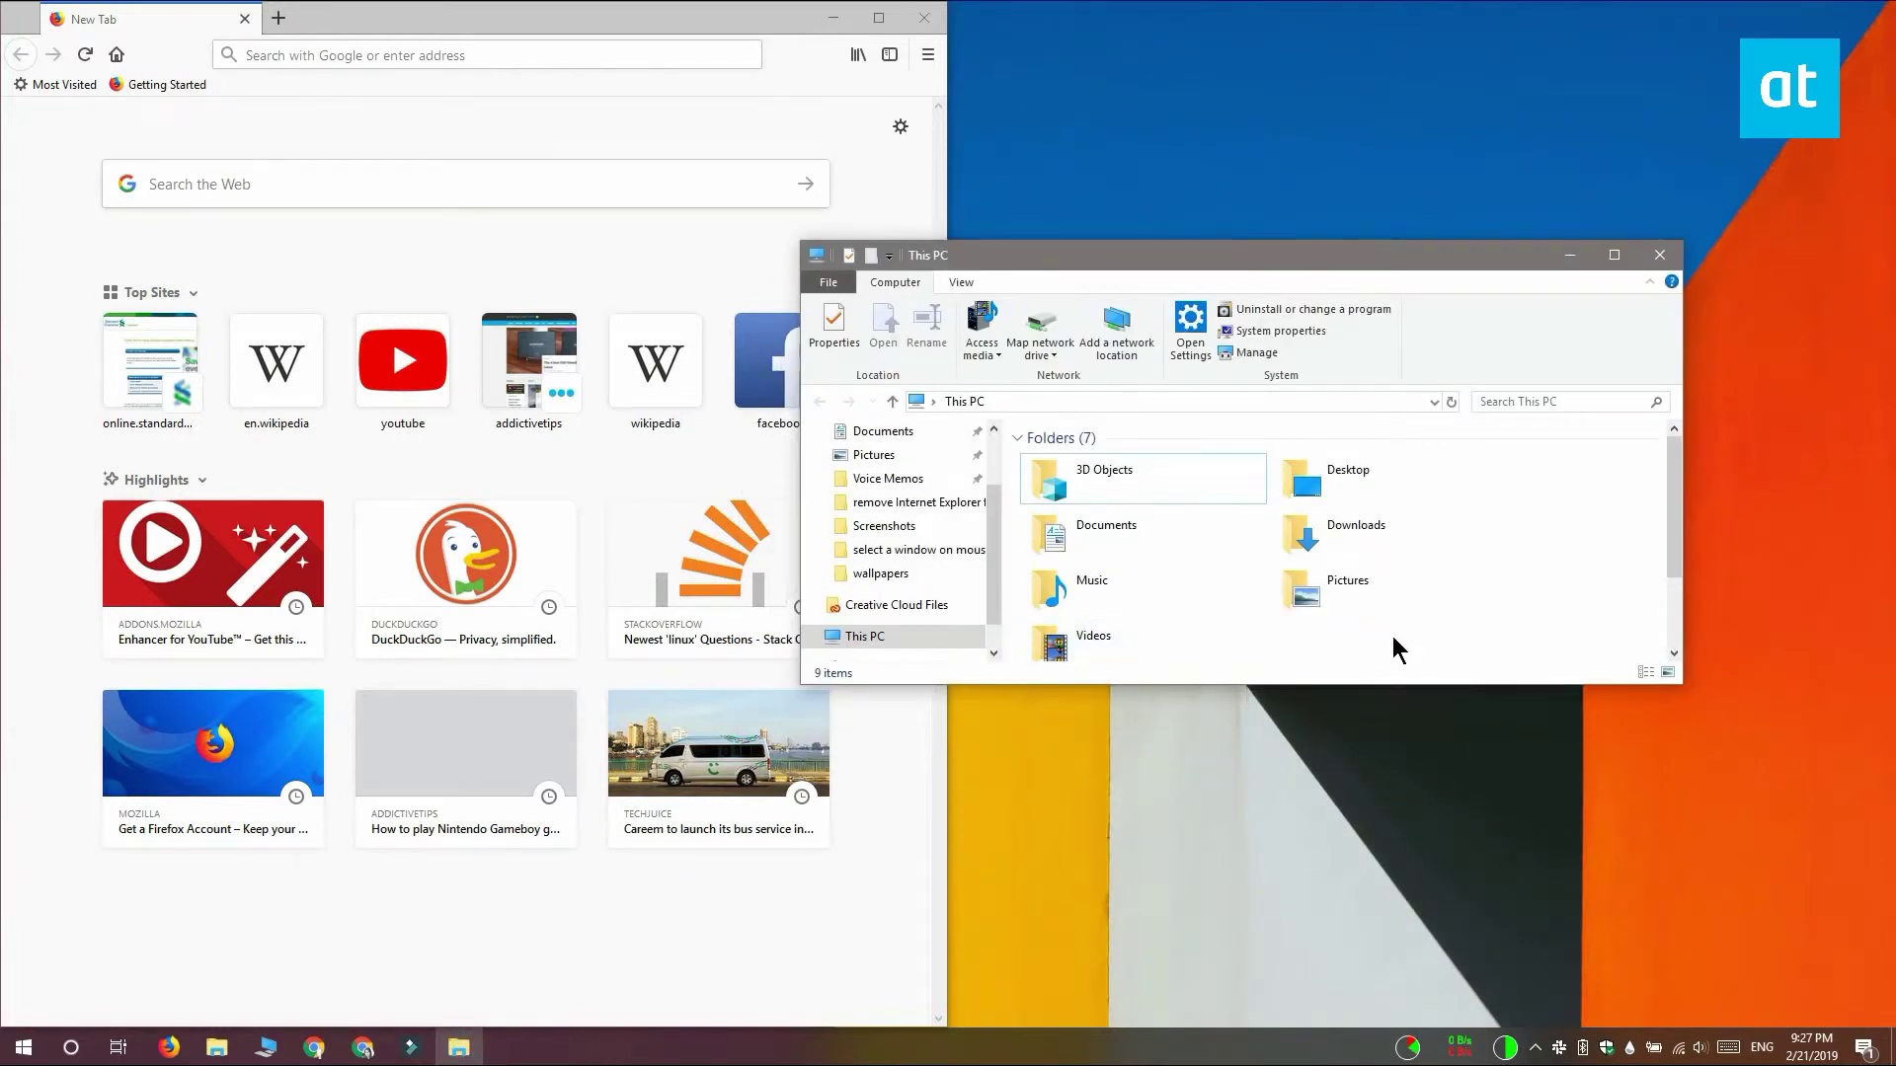
key("super+Right")
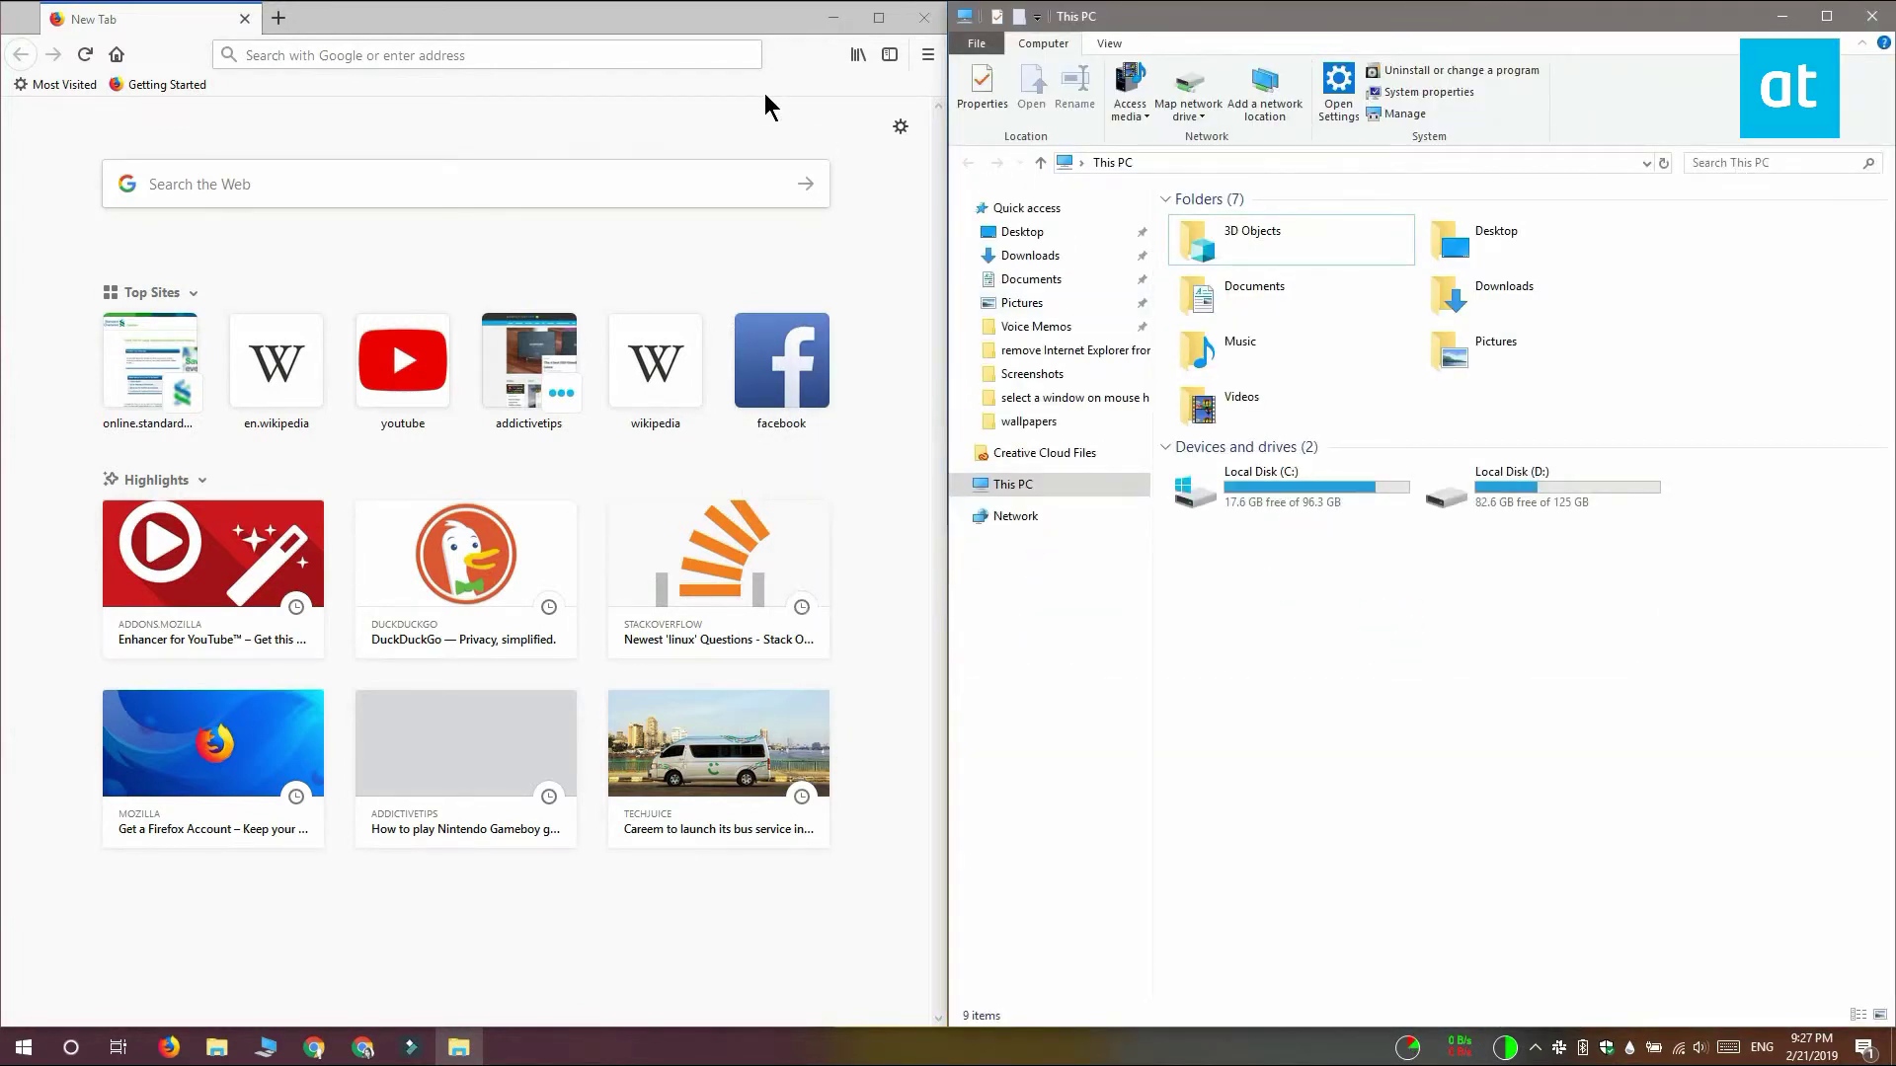
Activate Firefox, then This PC, then Firefox again, and minimize Firefox
left_click(765, 97)
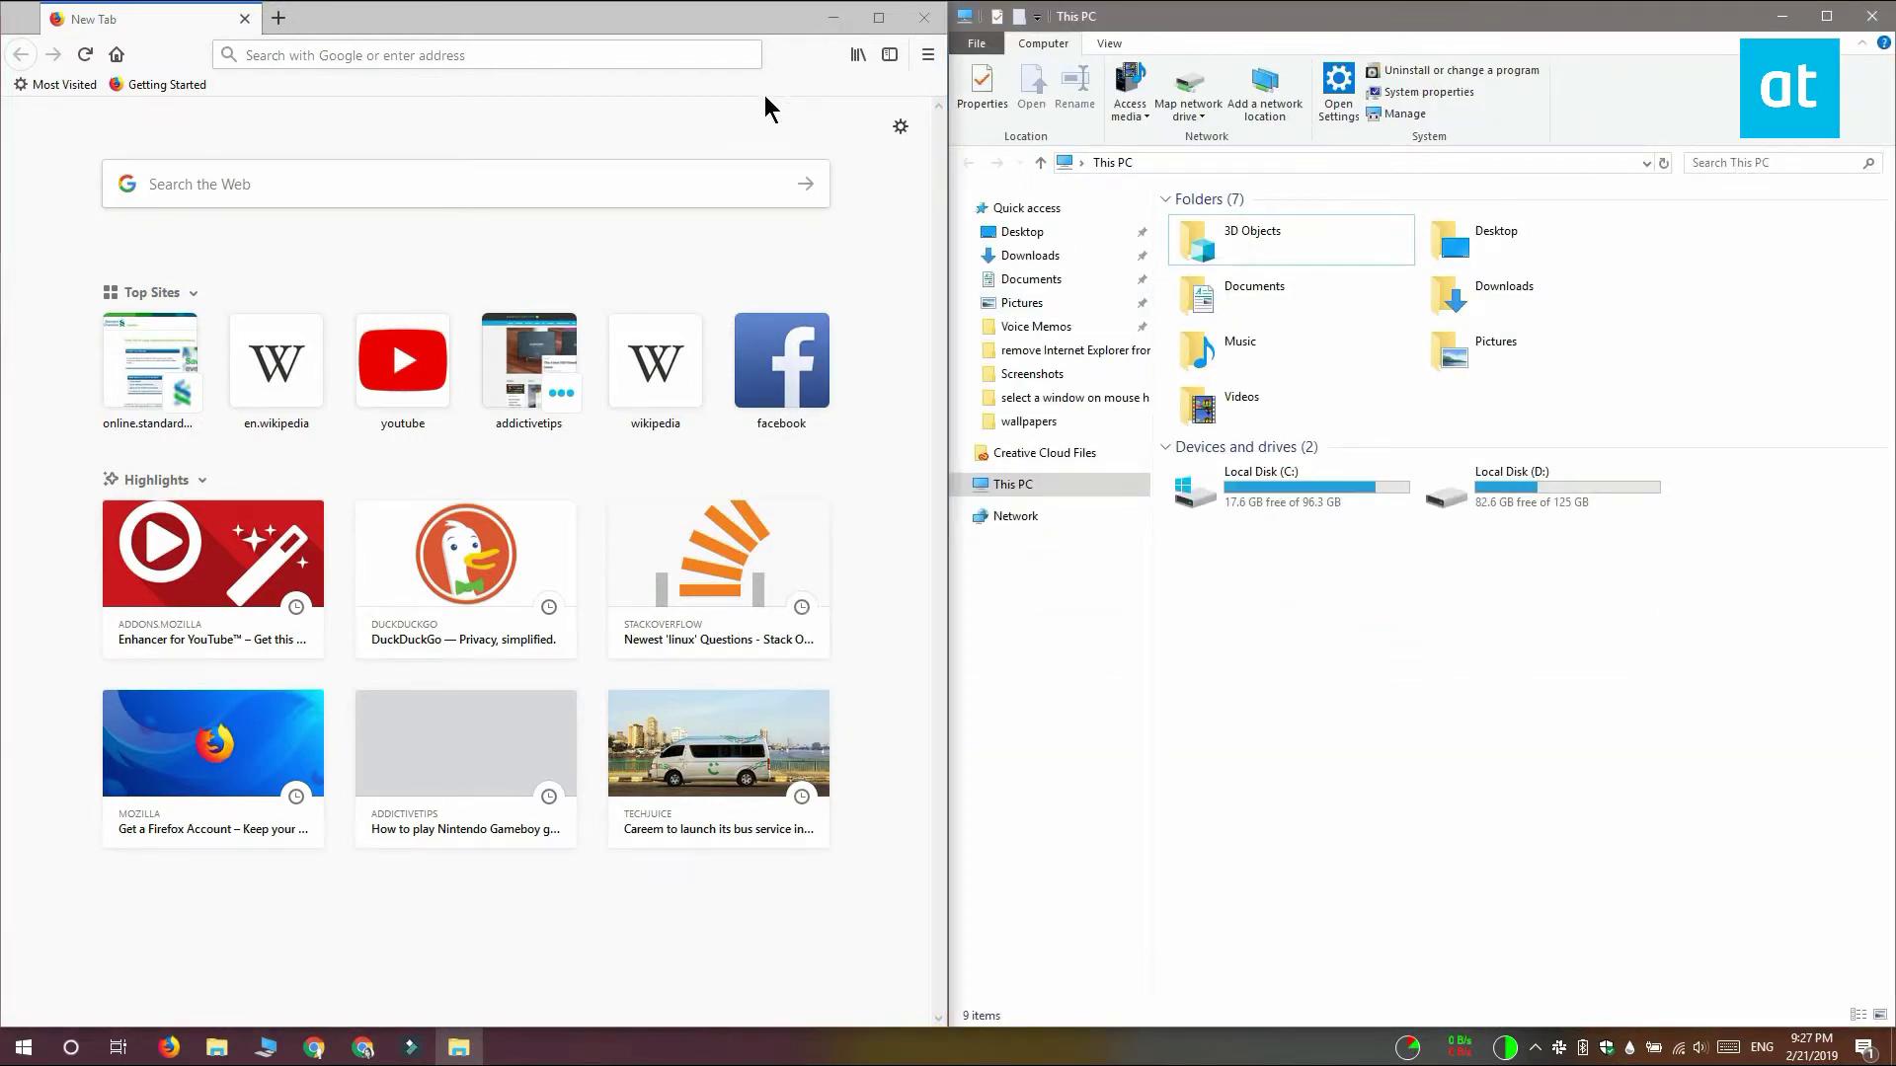
left_click(1380, 598)
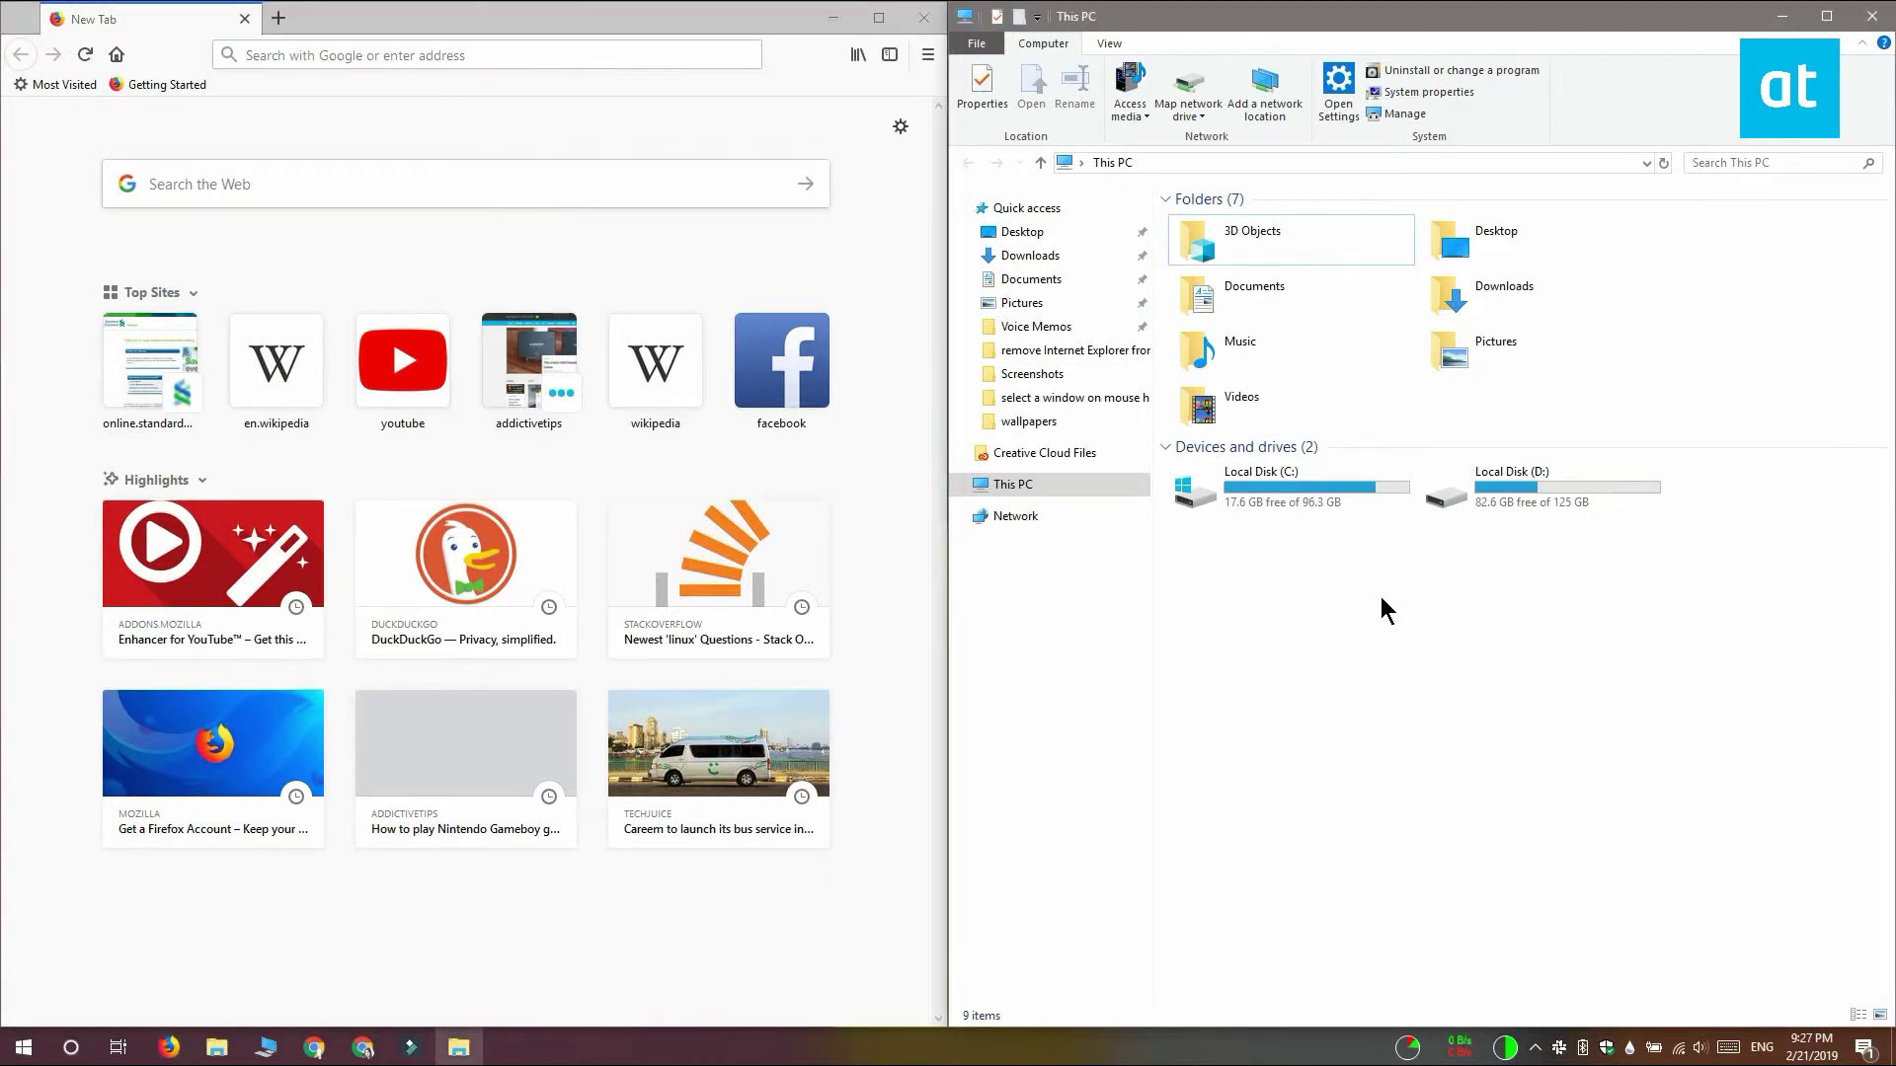
left_click(838, 597)
left_click(849, 22)
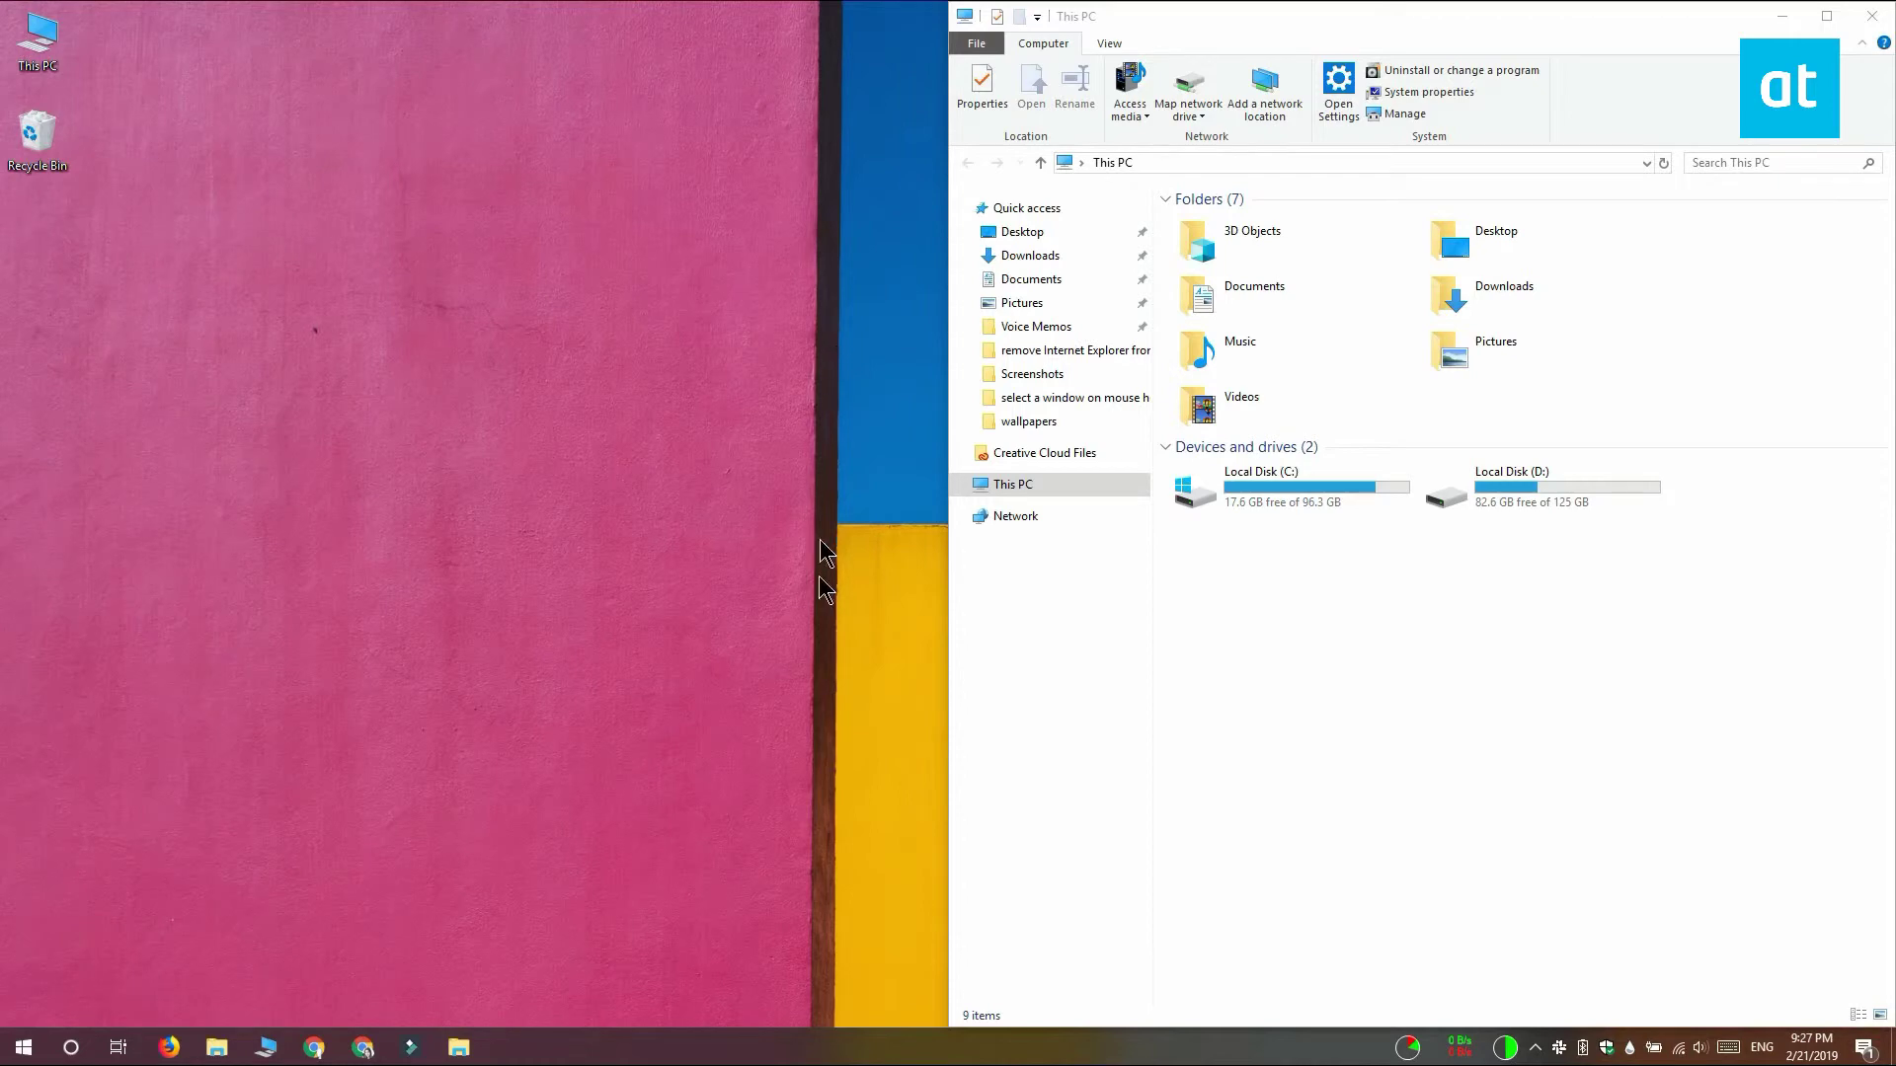